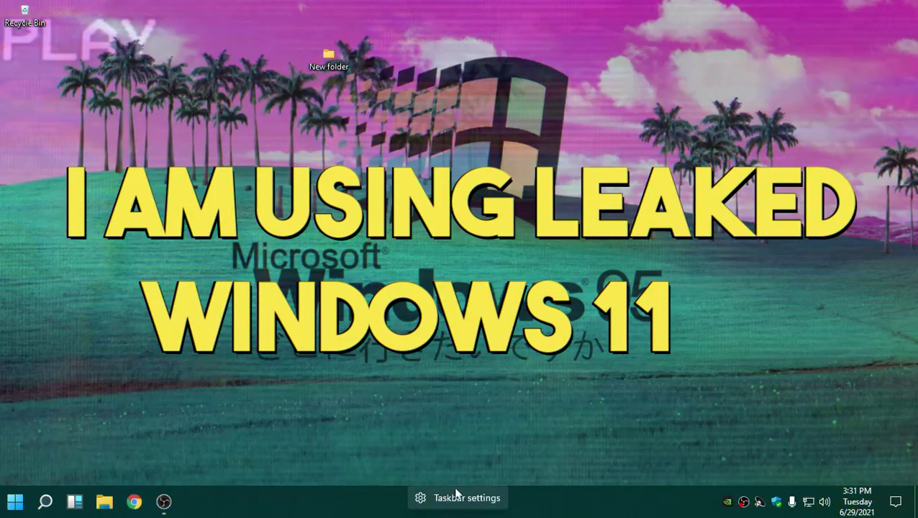
# Step: Set Taskbar alignment to Center in taskbar settings, then close the Settings window
pyautogui.click(449, 498)
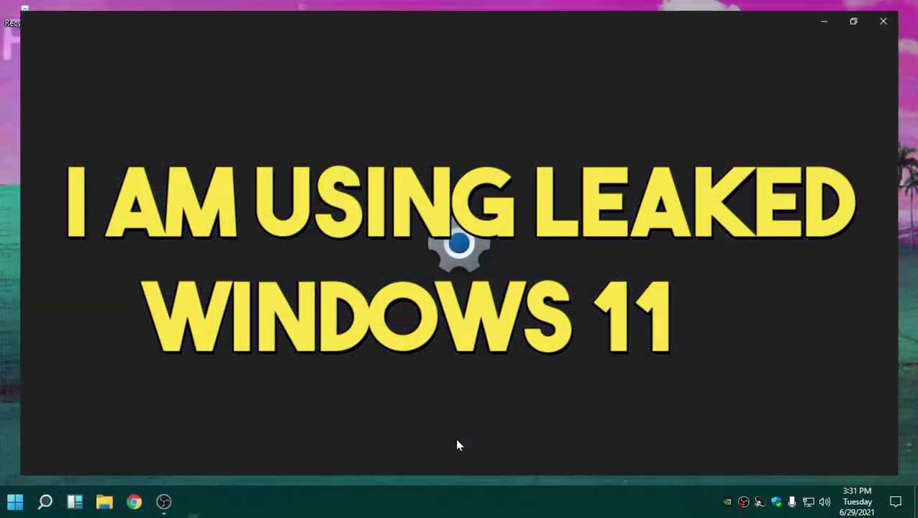
pyautogui.click(333, 106)
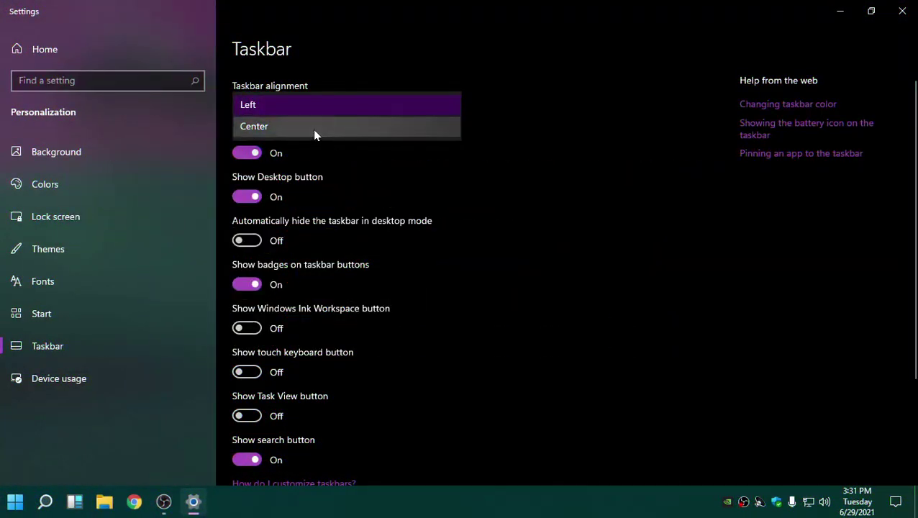
pyautogui.click(313, 128)
pyautogui.click(902, 10)
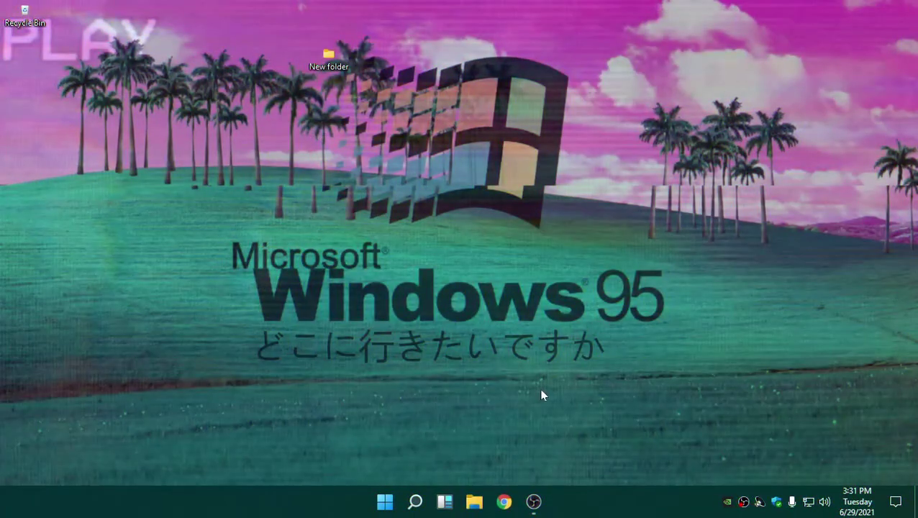
# Step: Launch Settings from Start and run Check for updates on the Windows Update page
pyautogui.click(385, 502)
pyautogui.click(180, 275)
pyautogui.click(384, 501)
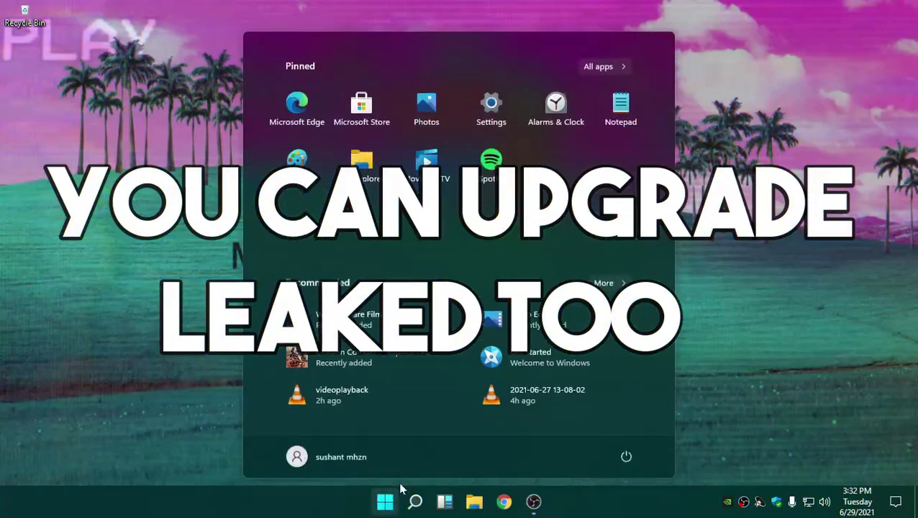
pyautogui.click(502, 118)
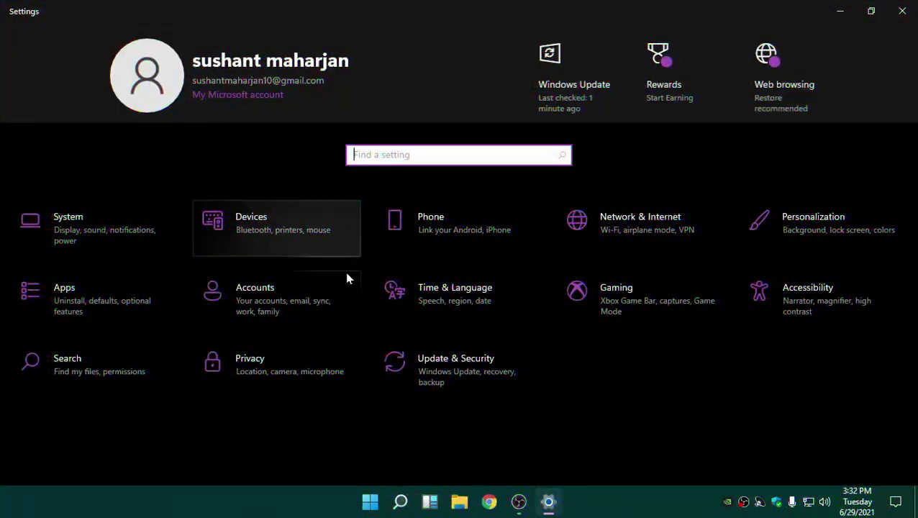
pyautogui.click(453, 381)
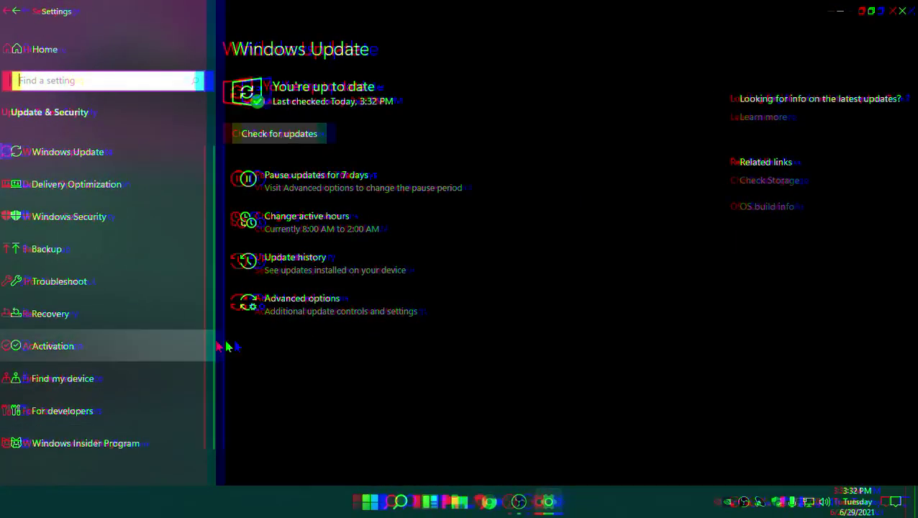
pyautogui.click(291, 140)
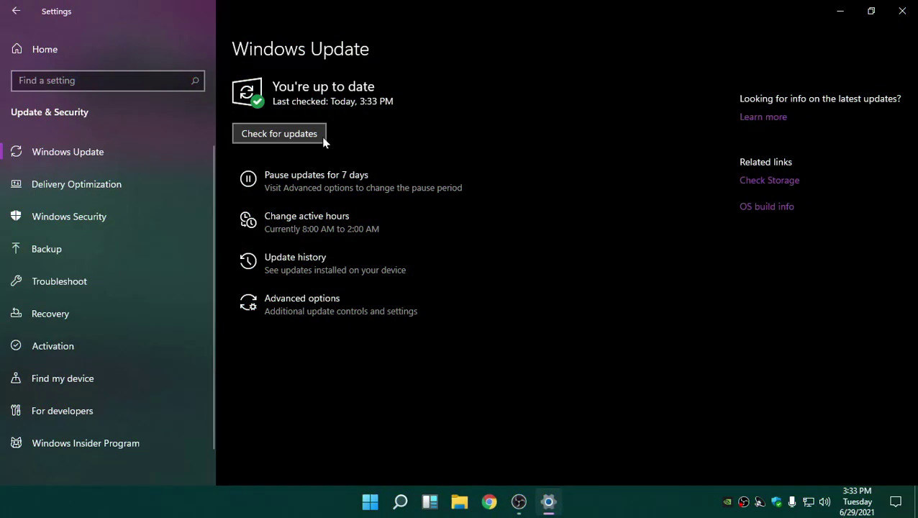
# Step: Change the Windows Insider channel from Beta to Dev Channel, then go back to Windows Update
pyautogui.click(92, 452)
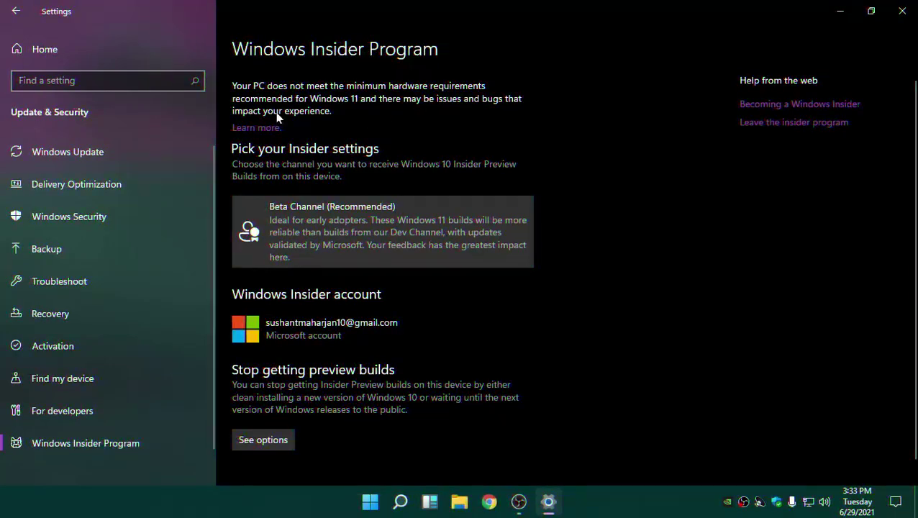
pyautogui.scroll(-2, 295, 316)
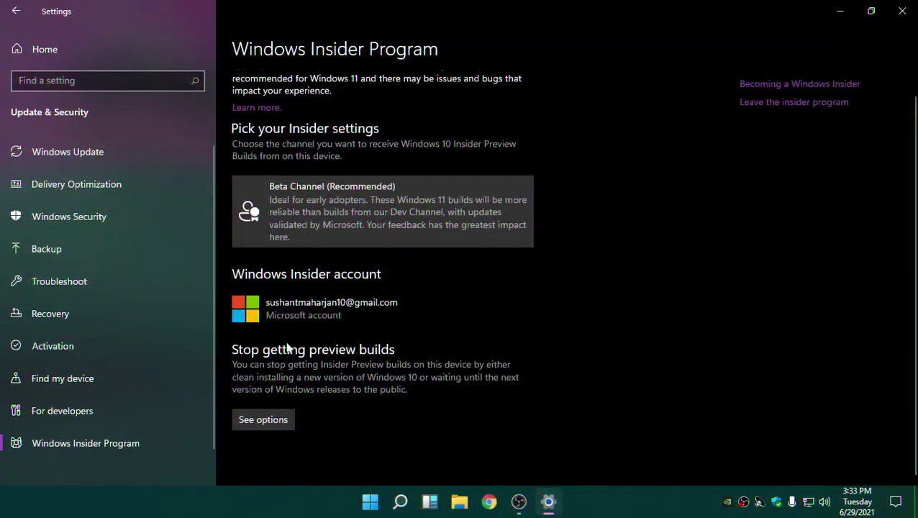
pyautogui.scroll(2, 381, 187)
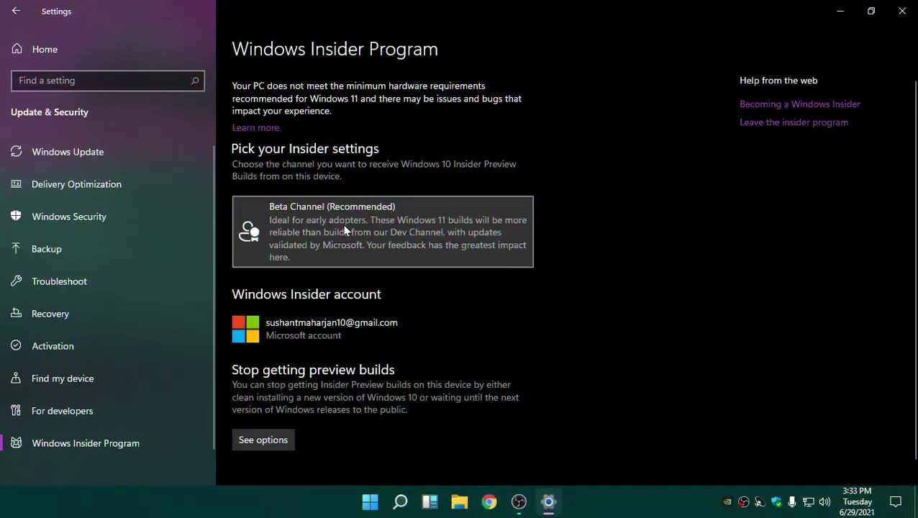
pyautogui.click(374, 232)
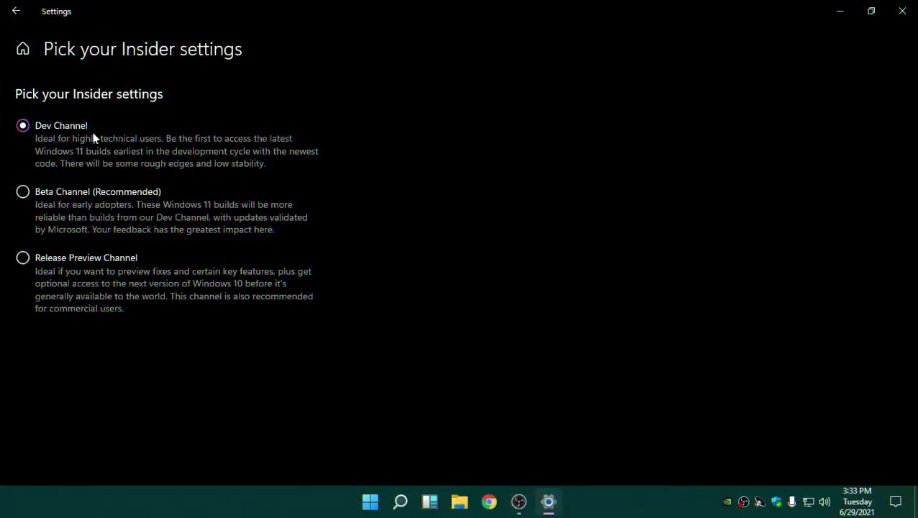
pyautogui.click(16, 12)
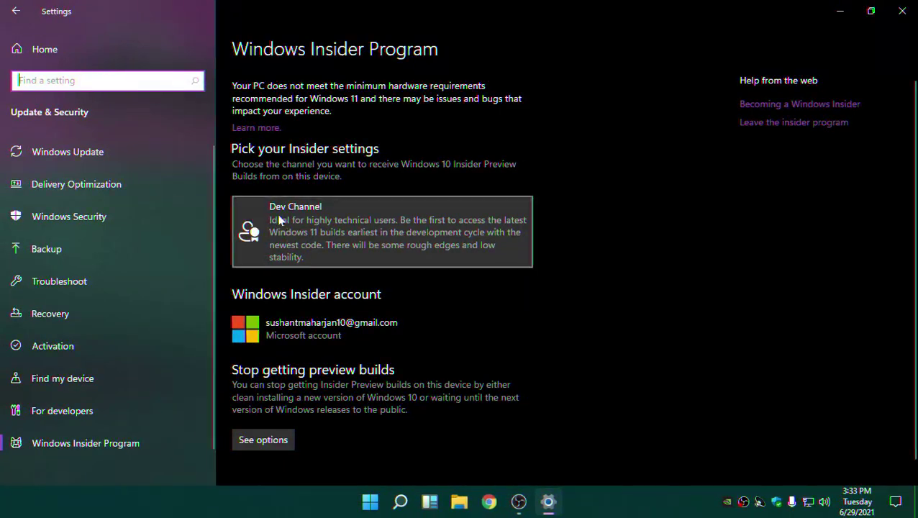
pyautogui.click(80, 151)
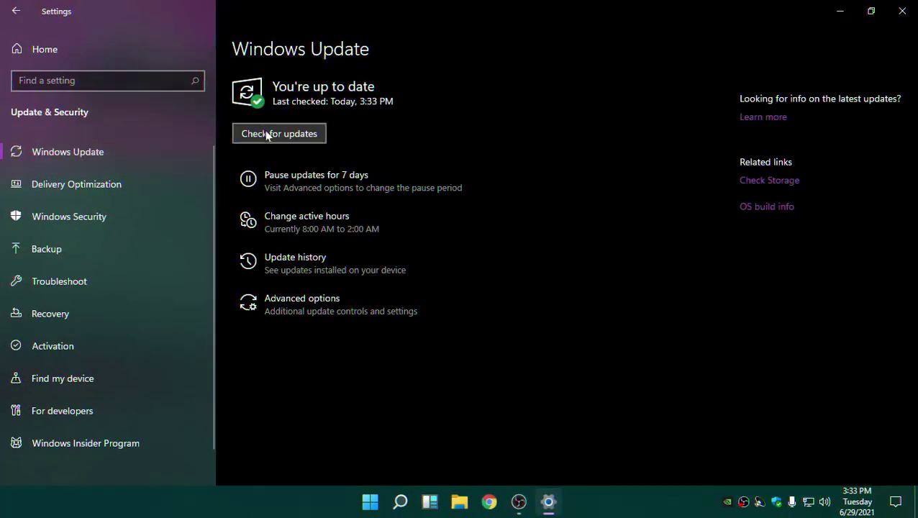
# Step: Install the 10.0.22000.51 Insider Preview update while monitoring disk activity in Task Manager
pyautogui.click(266, 135)
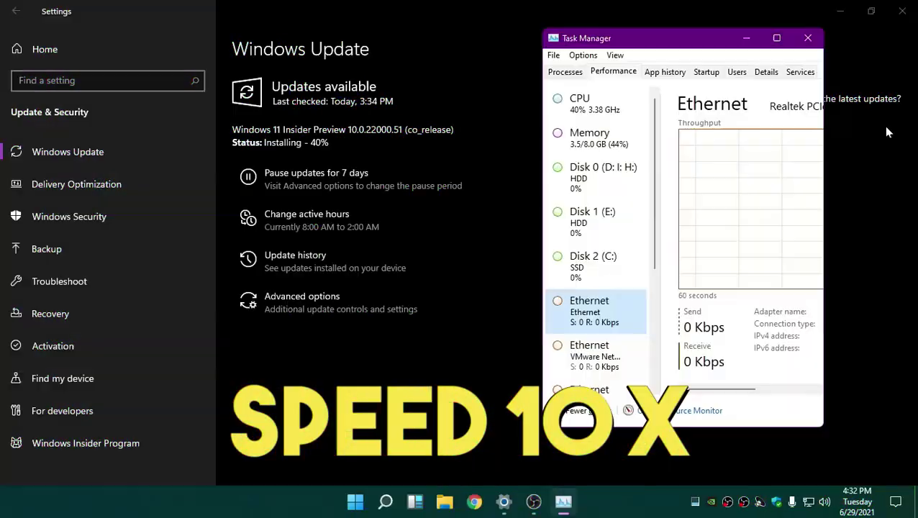
pyautogui.click(593, 266)
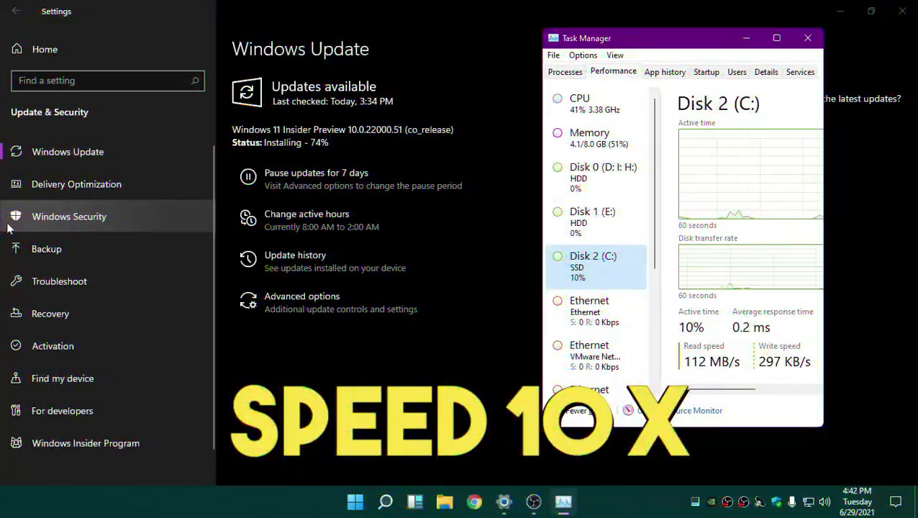
pyautogui.click(807, 38)
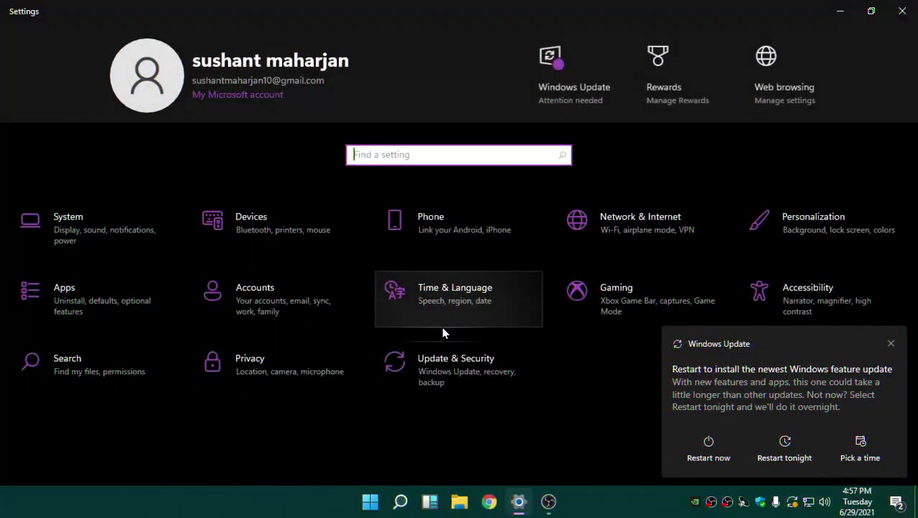
# Step: Restart the PC from Windows Update to finish applying the 22000.51 build
pyautogui.click(446, 385)
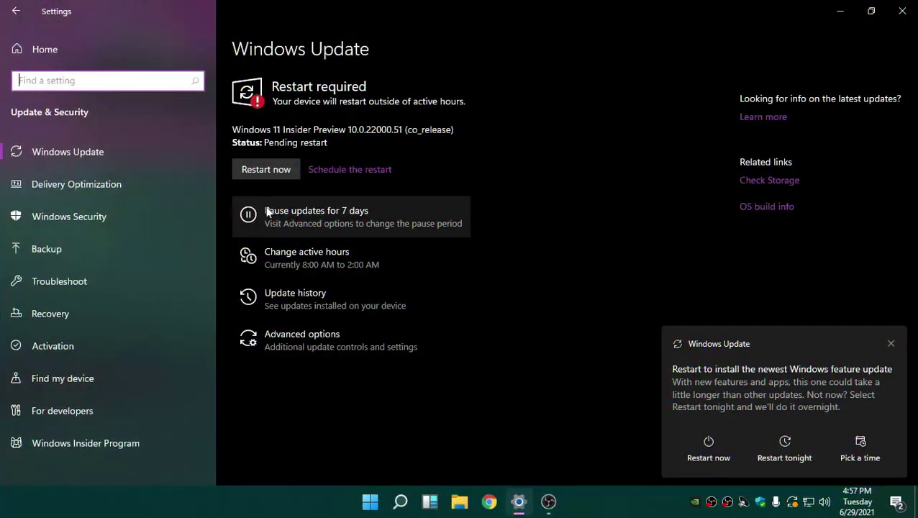
pyautogui.click(558, 509)
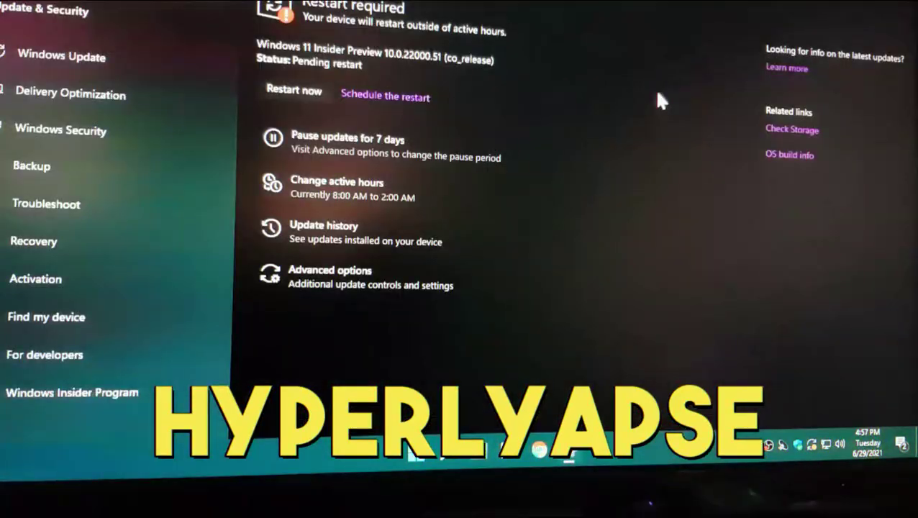
pyautogui.click(299, 92)
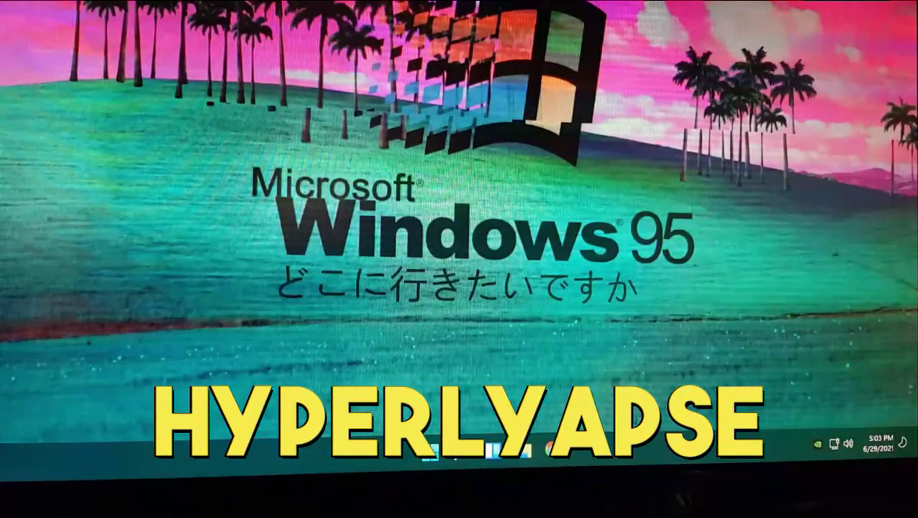
pyautogui.click(435, 464)
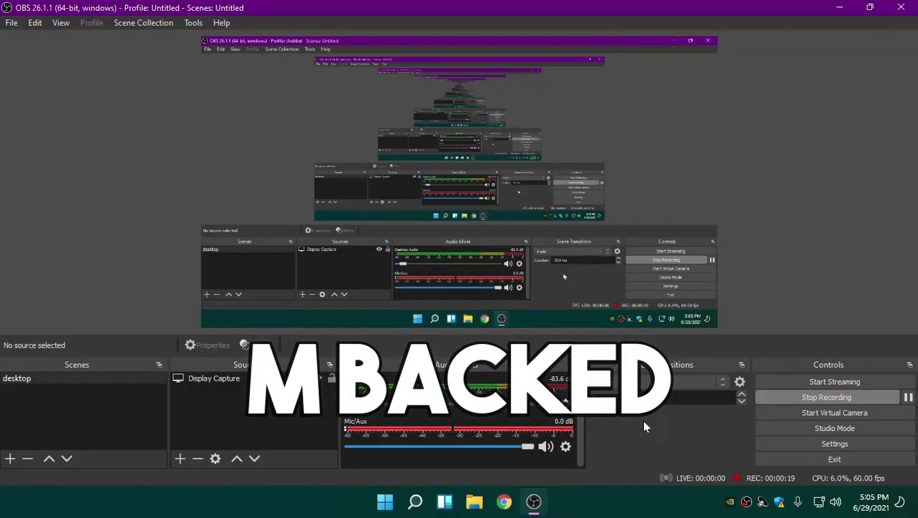
# Step: Minimise OBS and bring up the new Windows 11 Start menu
pyautogui.click(533, 501)
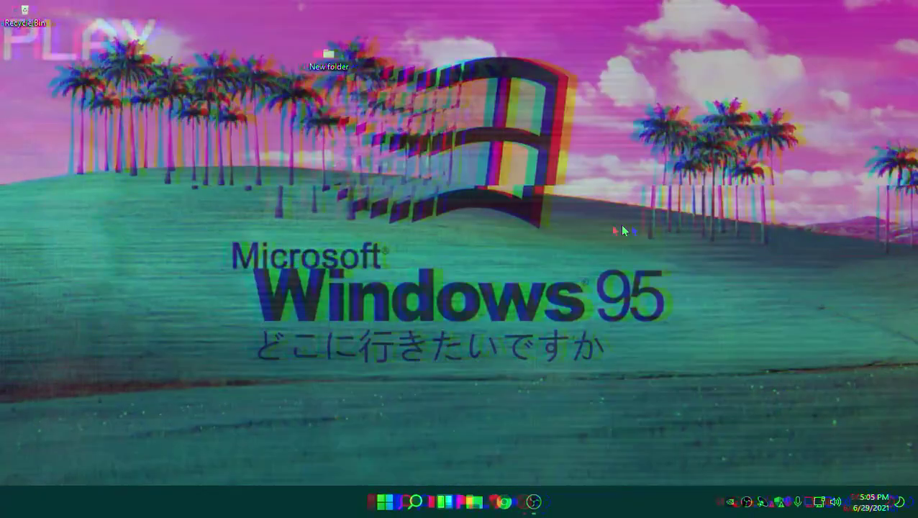
pyautogui.click(385, 502)
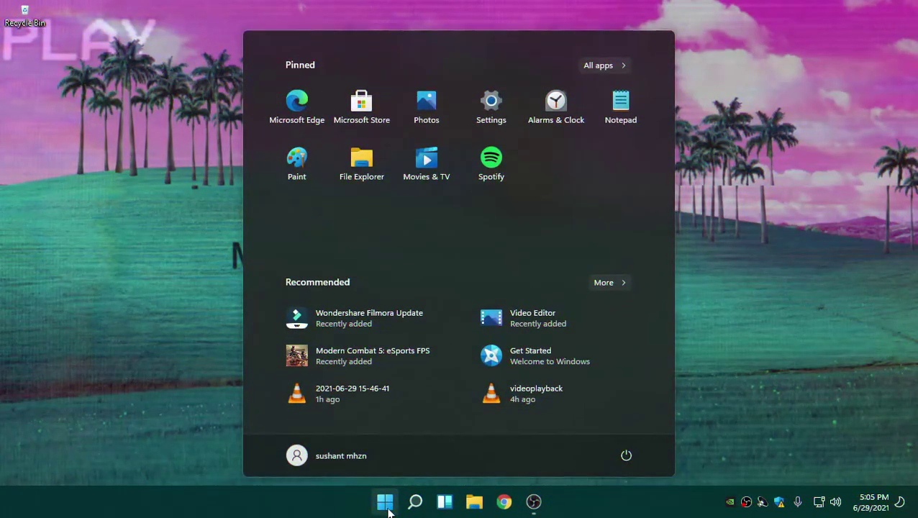
pyautogui.click(754, 272)
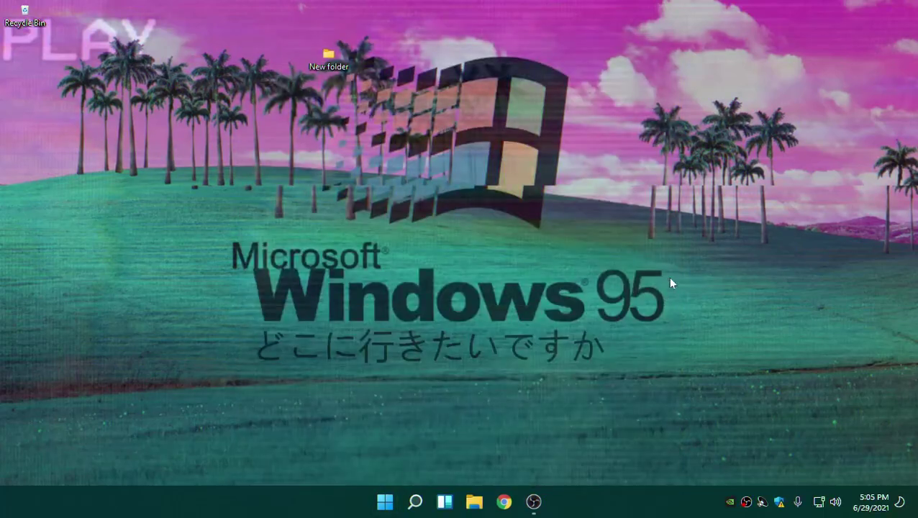
pyautogui.click(383, 502)
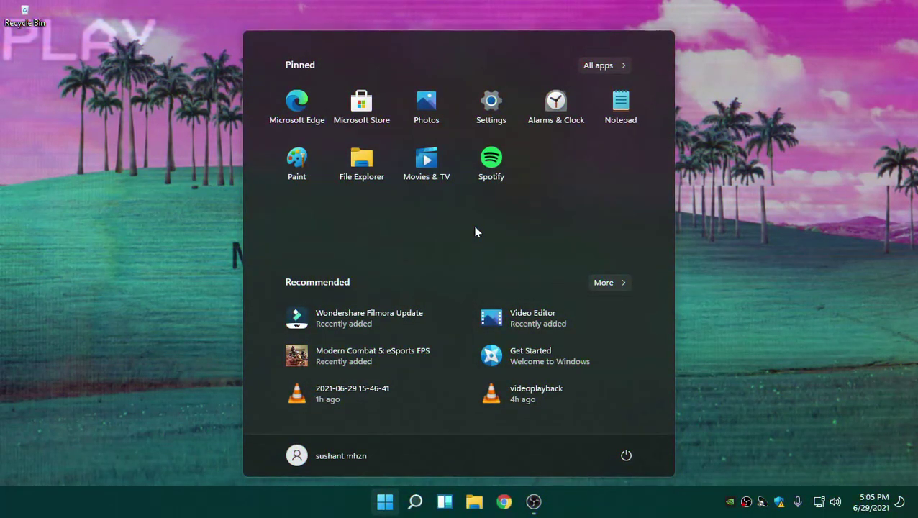
# Step: Run winver to confirm OS Build 22000.51 and centre the About Windows box
pyautogui.press('super+r')
pyautogui.write('wi')
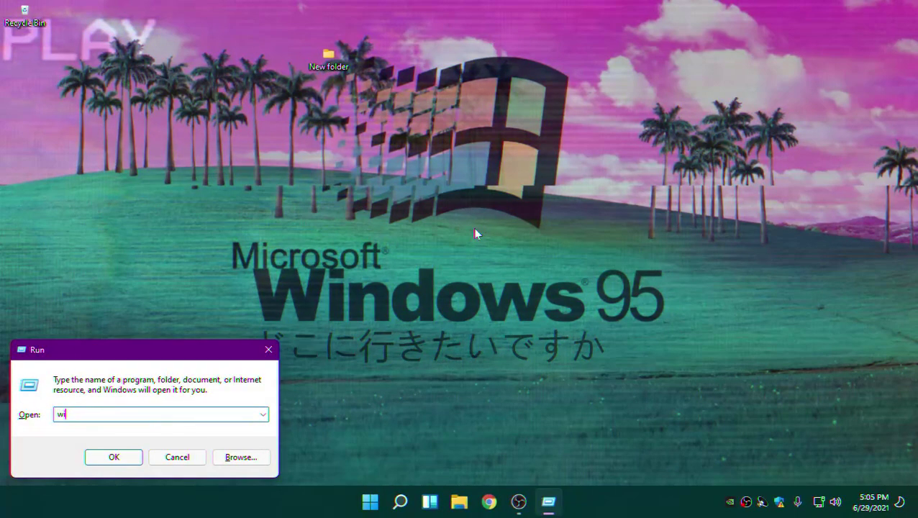
pyautogui.press('Return')
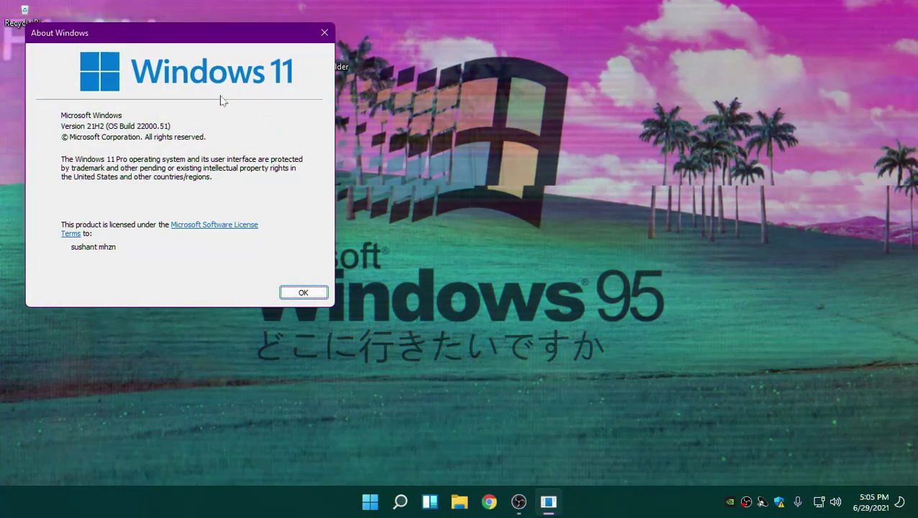
pyautogui.moveTo(178, 38); pyautogui.dragTo(417, 98)
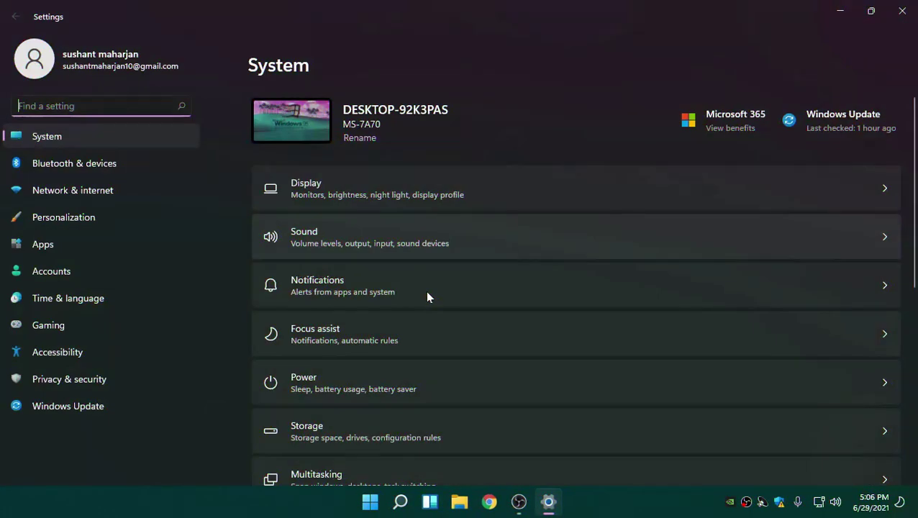
# Step: Open Windows Update so the KB5004034 .NET Framework cumulative update downloads
pyautogui.click(74, 407)
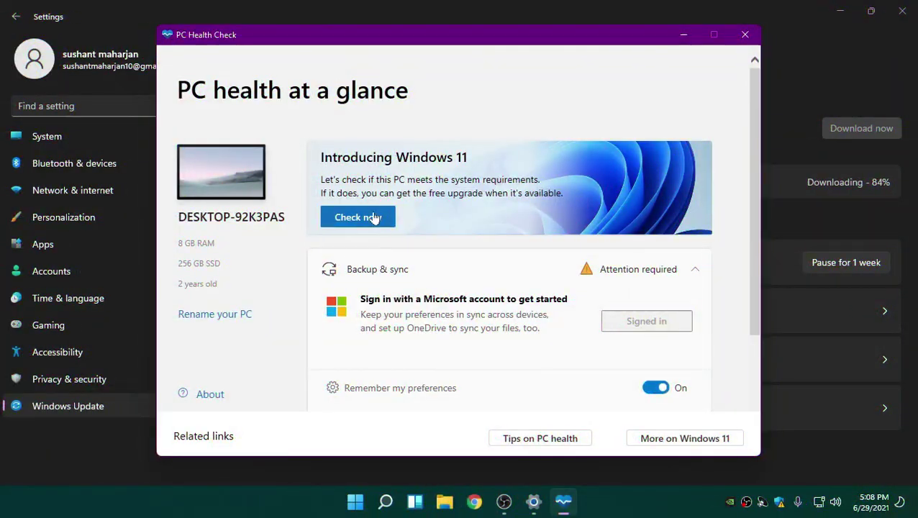
# Step: Run the Windows 11 compatibility check and close the 'This PC can't run Windows 11' result
pyautogui.click(374, 217)
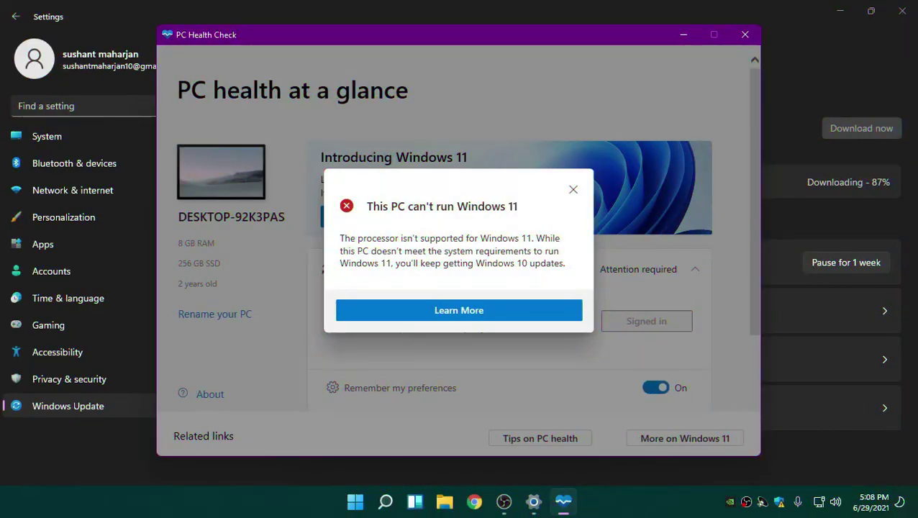
pyautogui.click(573, 189)
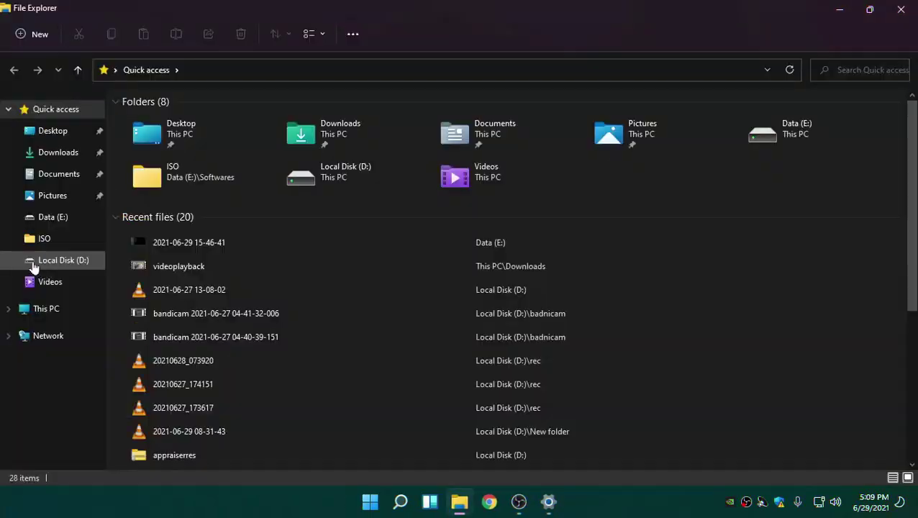
# Step: Open This PC's Properties from File Explorer to view the Windows 11 Pro About page
pyautogui.click(46, 308)
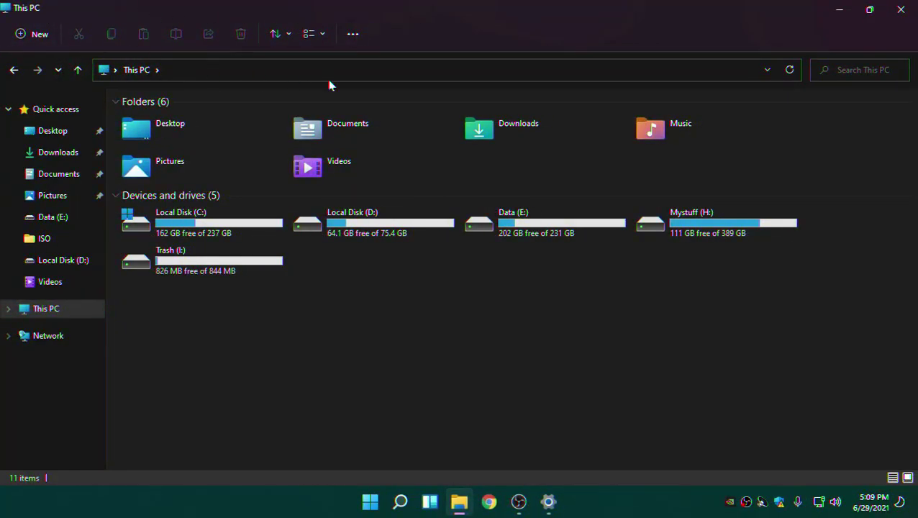
pyautogui.rightClick(435, 281)
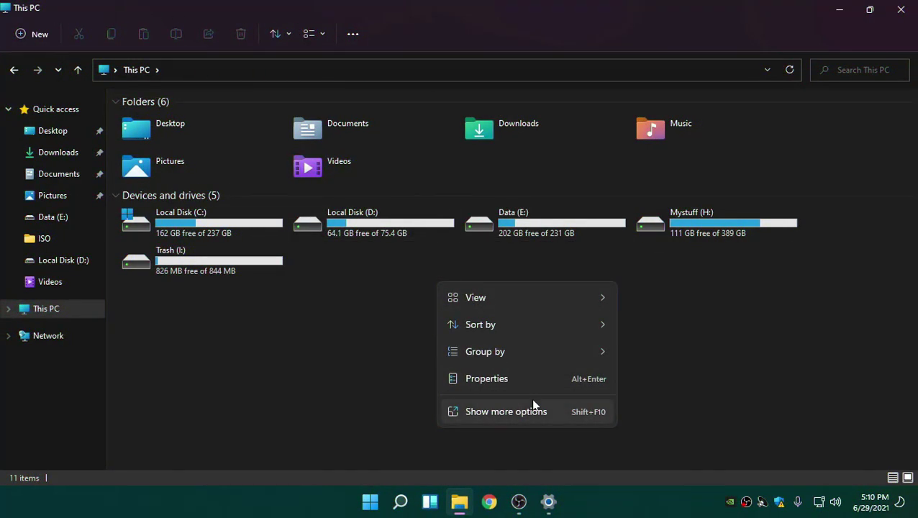
pyautogui.click(515, 377)
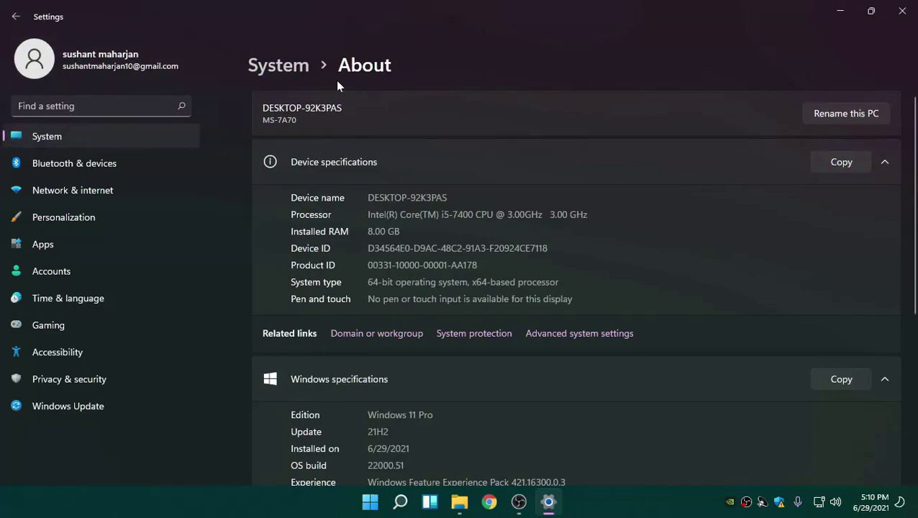
# Step: Browse the desktop right-click options, then launch Windows Terminal and close it
pyautogui.scroll(-1, 494, 291)
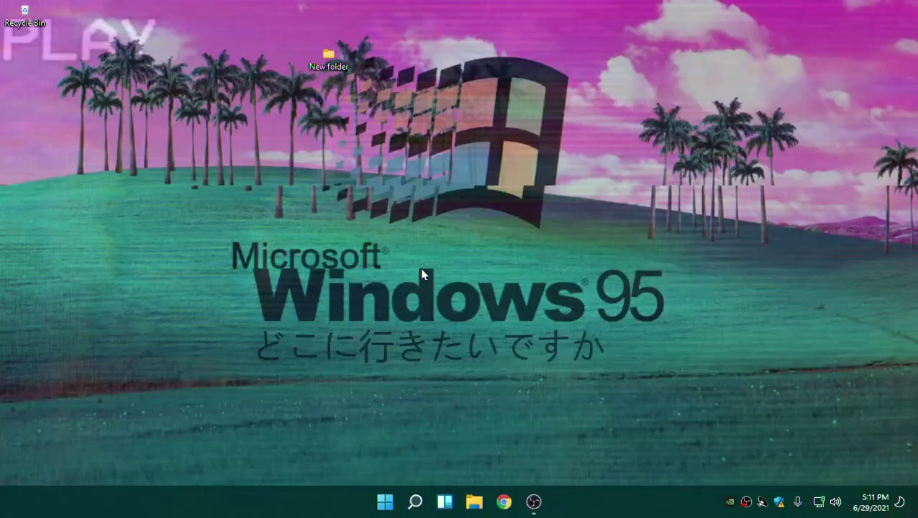
pyautogui.rightClick(300, 172)
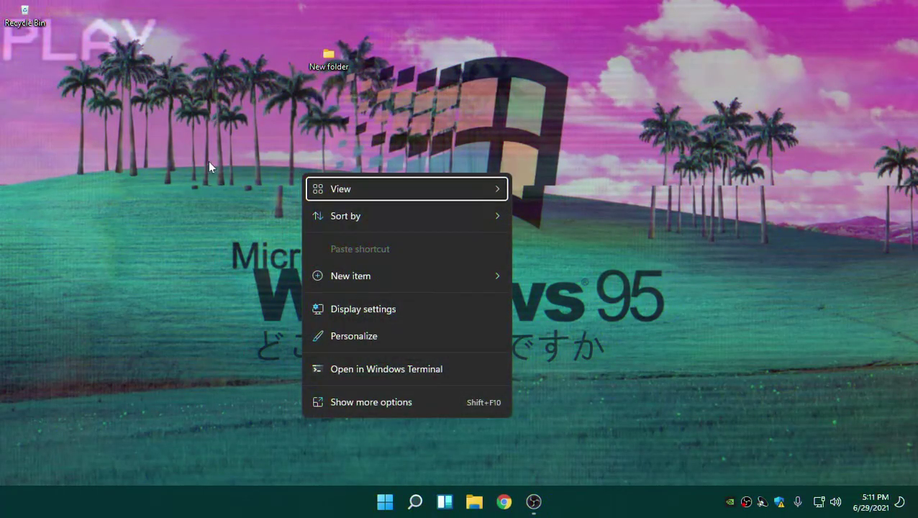
pyautogui.click(188, 210)
pyautogui.rightClick(273, 181)
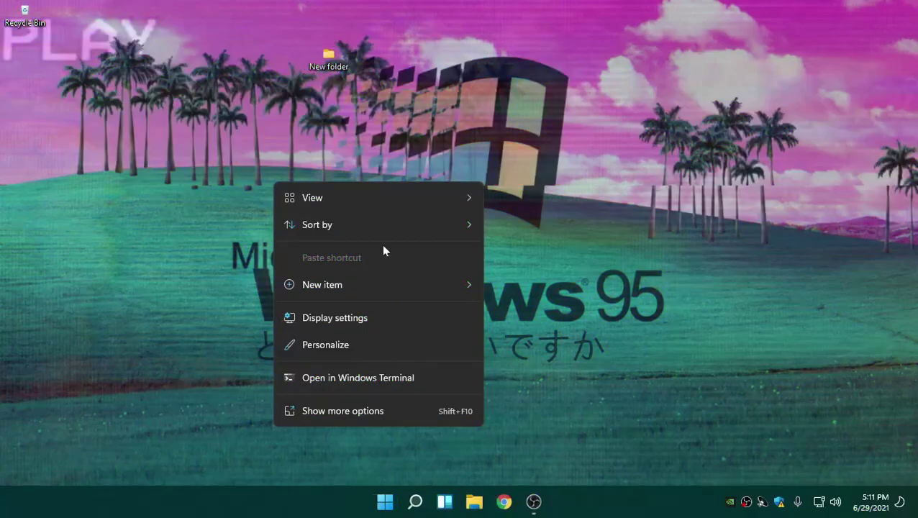
pyautogui.rightClick(191, 277)
pyautogui.click(316, 241)
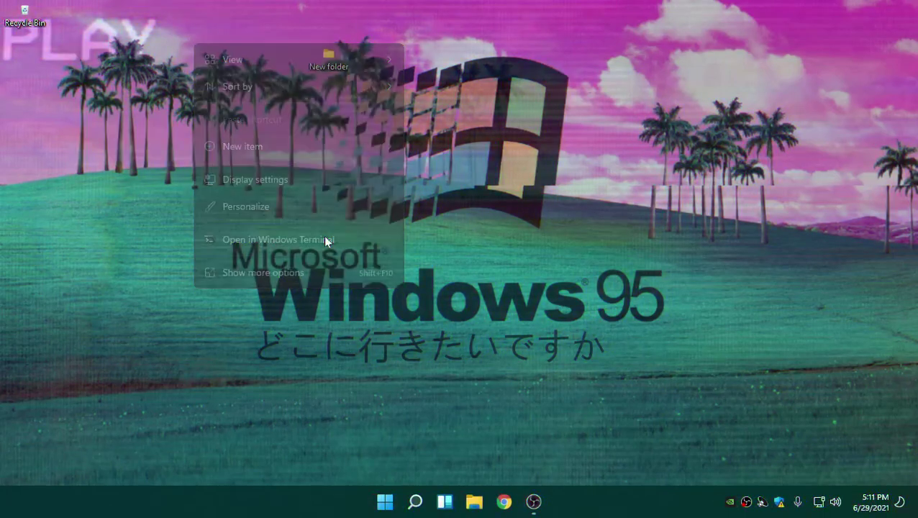
pyautogui.hotkey('alt', 'F4')
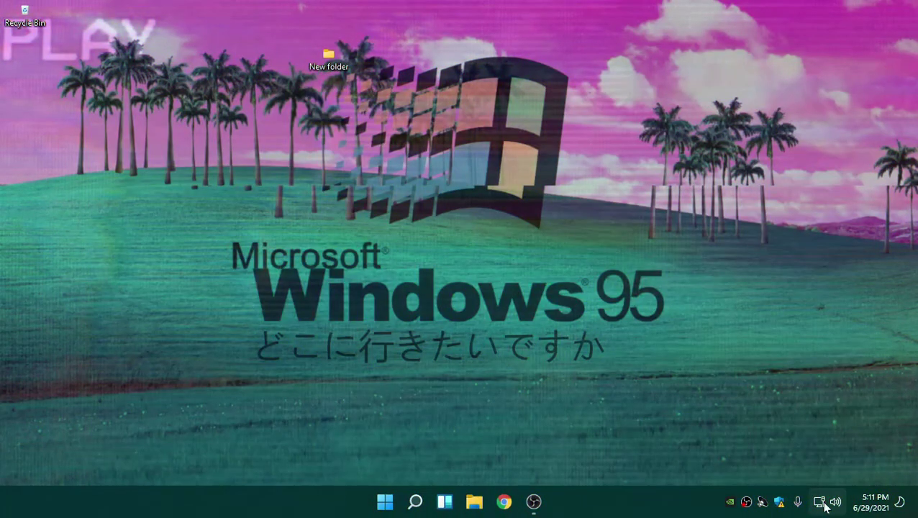
# Step: Preview Quick Settings, the notifications and calendar panel, and Widgets, ending on the Search panel
pyautogui.click(820, 502)
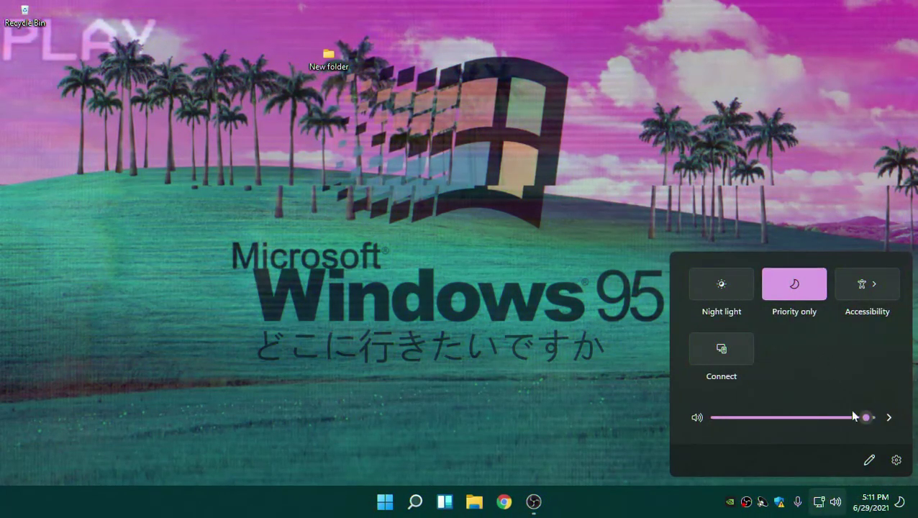
pyautogui.click(900, 502)
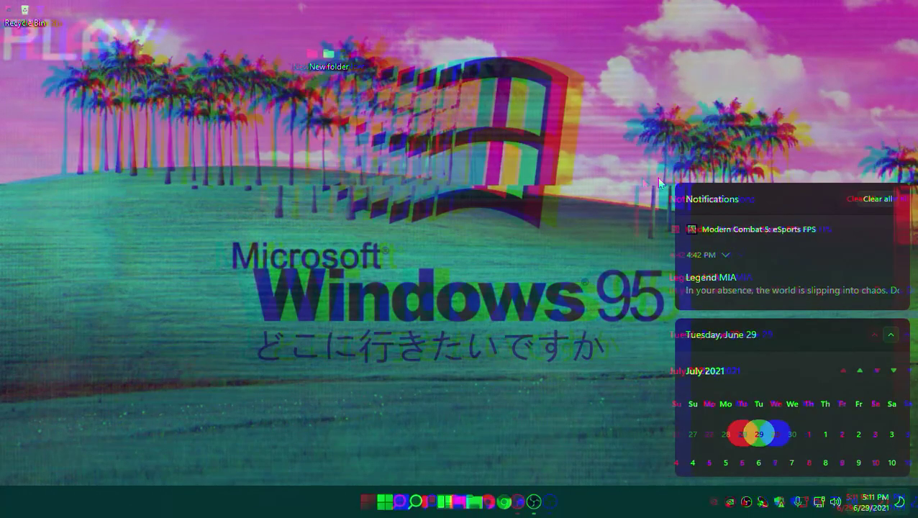
pyautogui.click(618, 273)
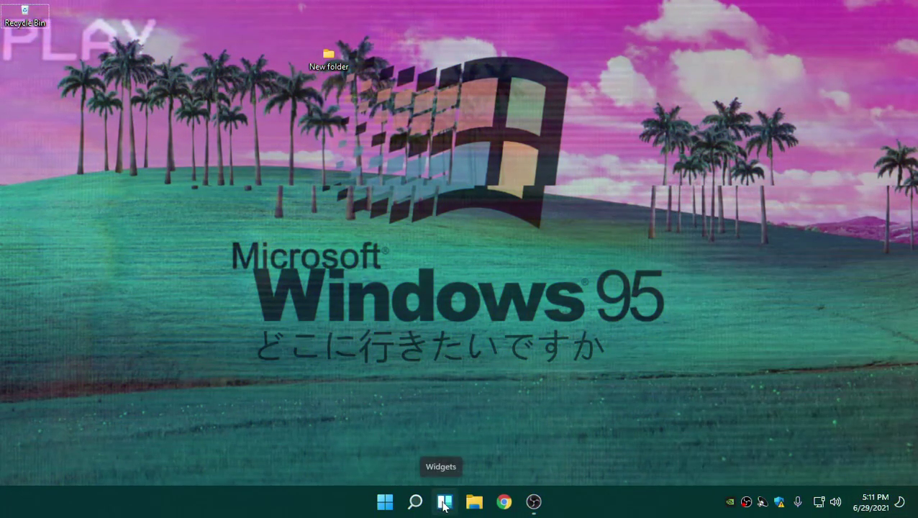
pyautogui.click(445, 501)
pyautogui.scroll(-4, 278, 320)
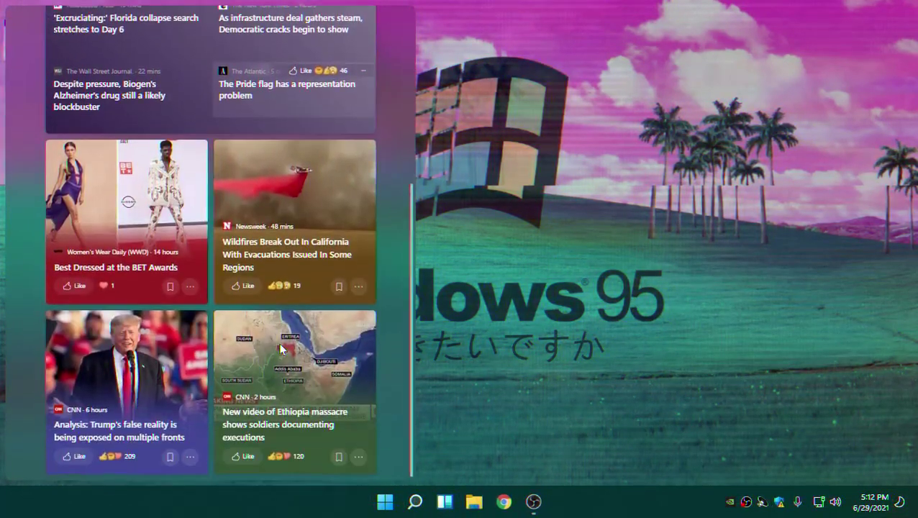
pyautogui.scroll(4, 281, 345)
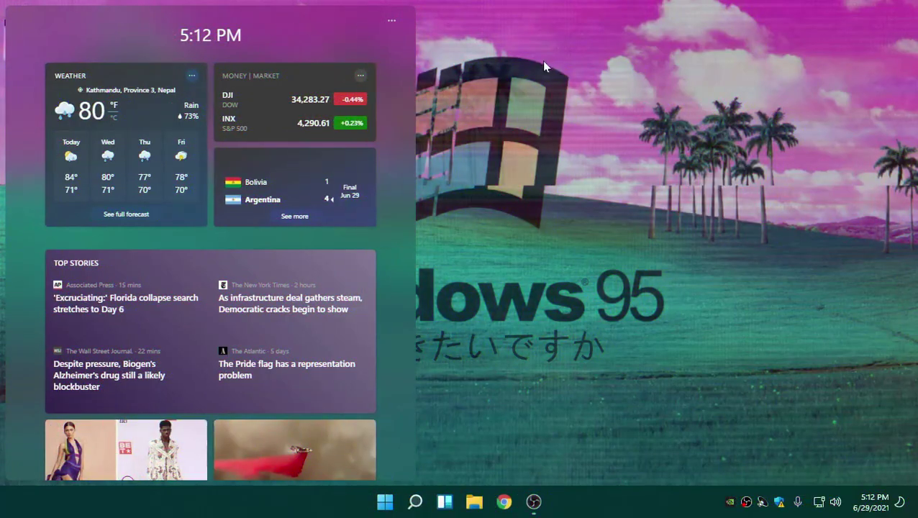
pyautogui.click(417, 503)
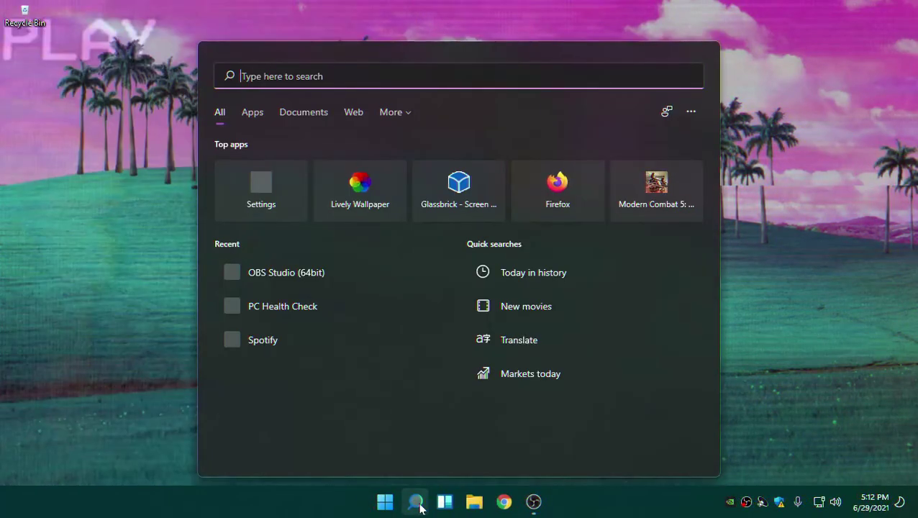
# Step: View the Search flyout's '...' options menu, such as cloud search and indexing, then dismiss Search
pyautogui.click(691, 112)
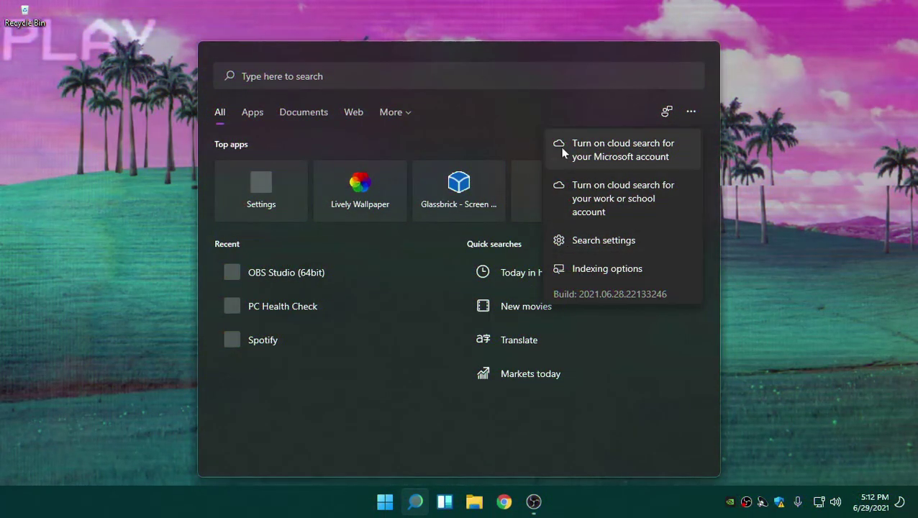
pyautogui.click(794, 127)
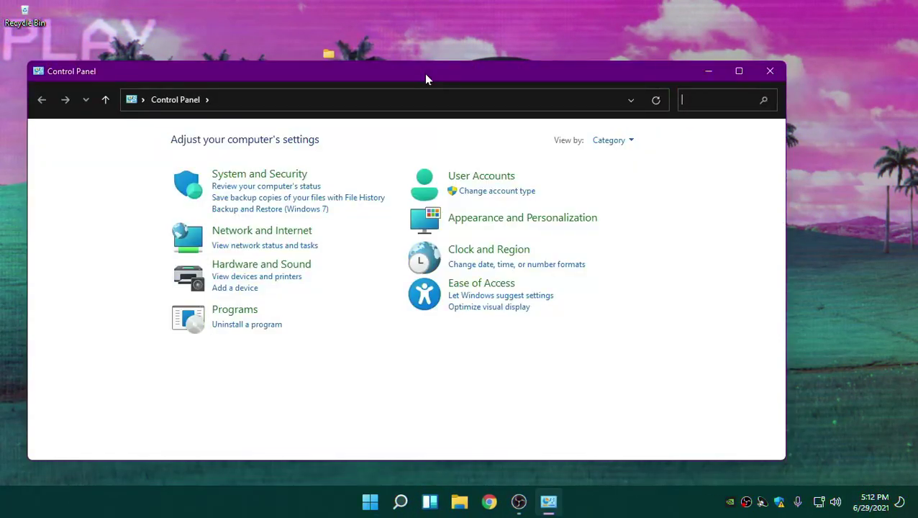
# Step: Maximize Control Panel, select the 3D Text screen saver, and preview it full screen
pyautogui.doubleClick(425, 75)
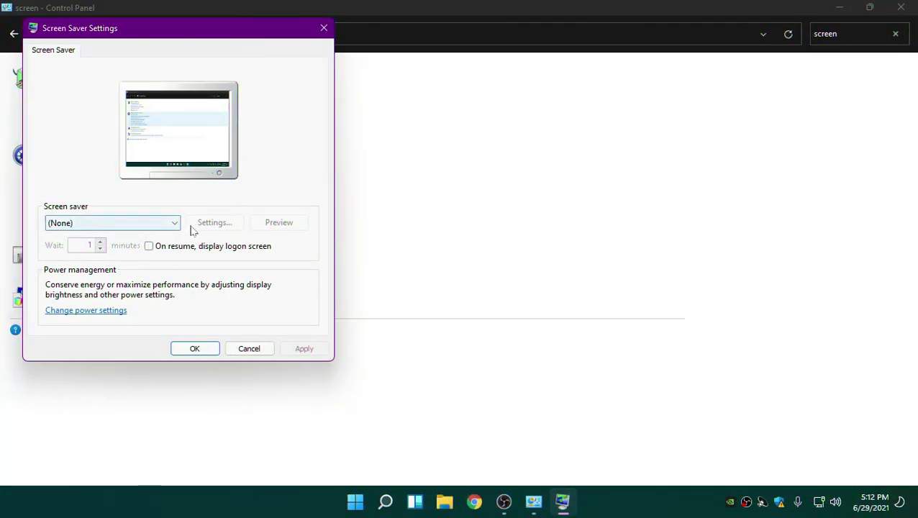
pyautogui.click(140, 224)
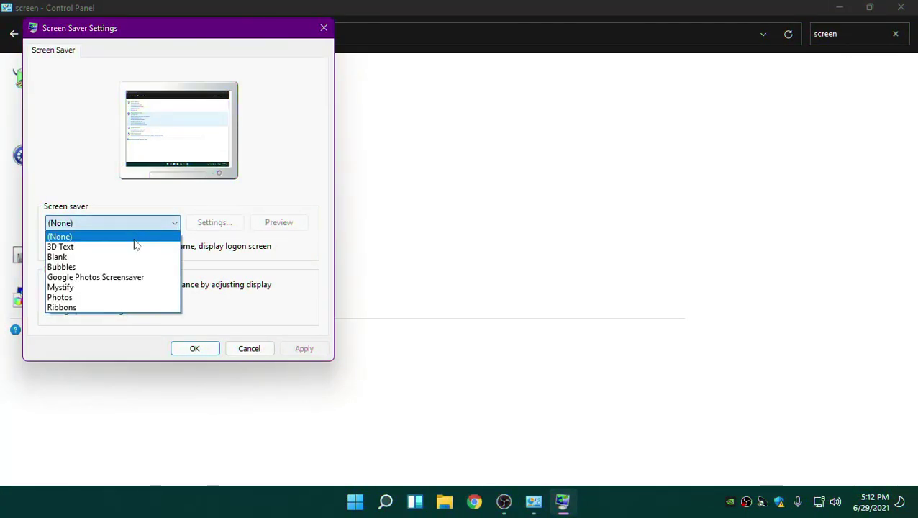
pyautogui.click(104, 247)
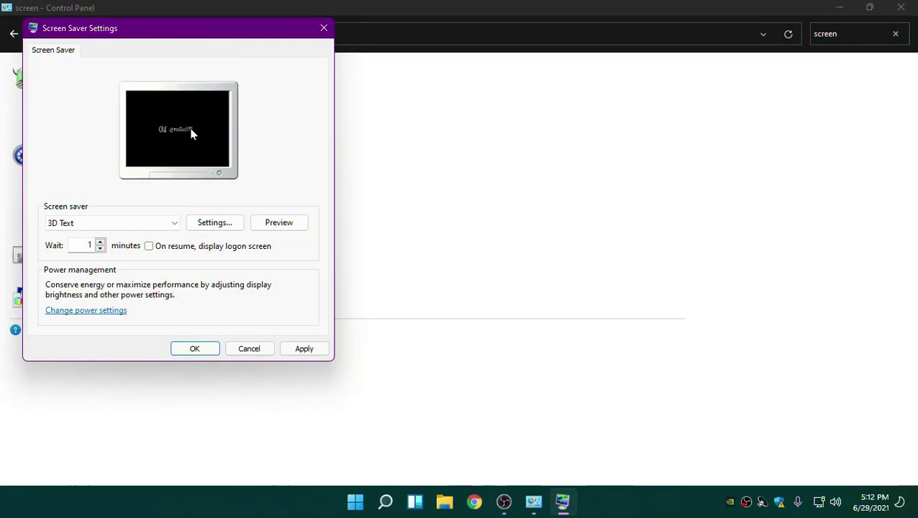
pyautogui.click(286, 225)
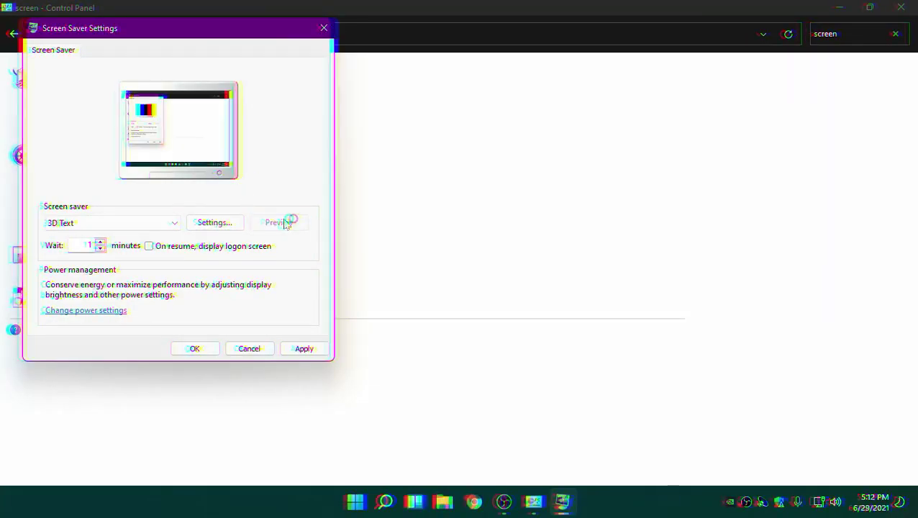
pyautogui.click(288, 222)
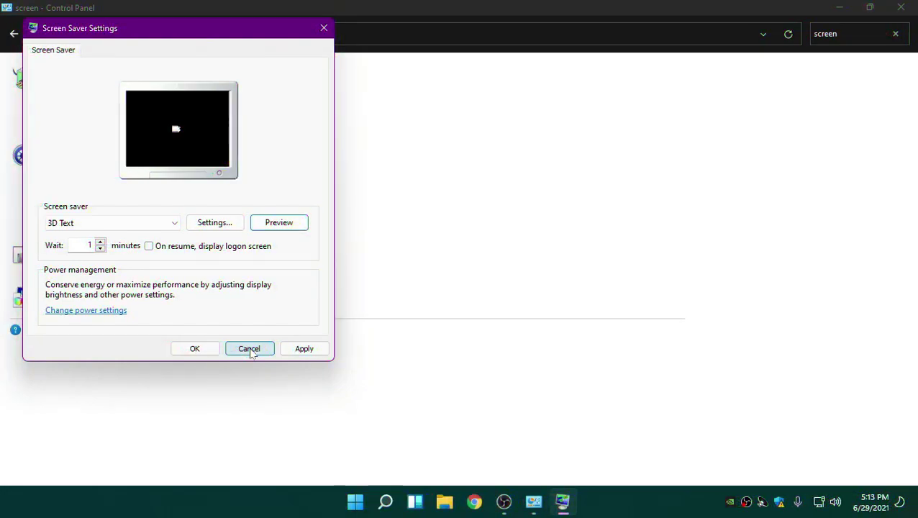
pyautogui.click(244, 348)
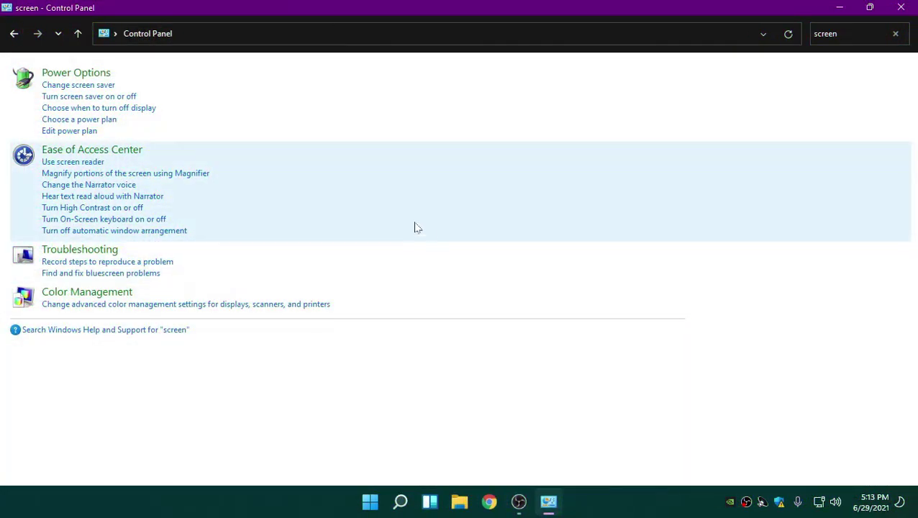
# Step: Close Control Panel, apply a purple Windows 11 theme in Personalization, then close PC Health Check
pyautogui.hotkey('alt', 'F4')
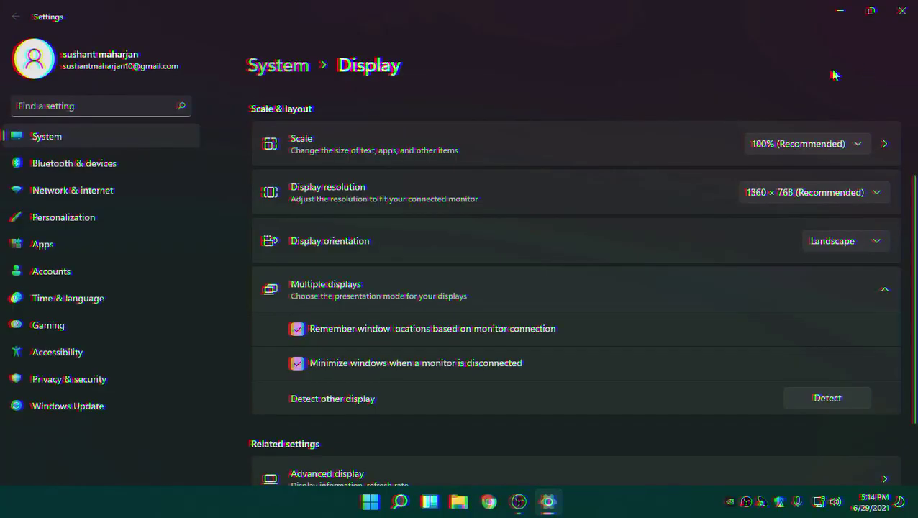
pyautogui.click(77, 224)
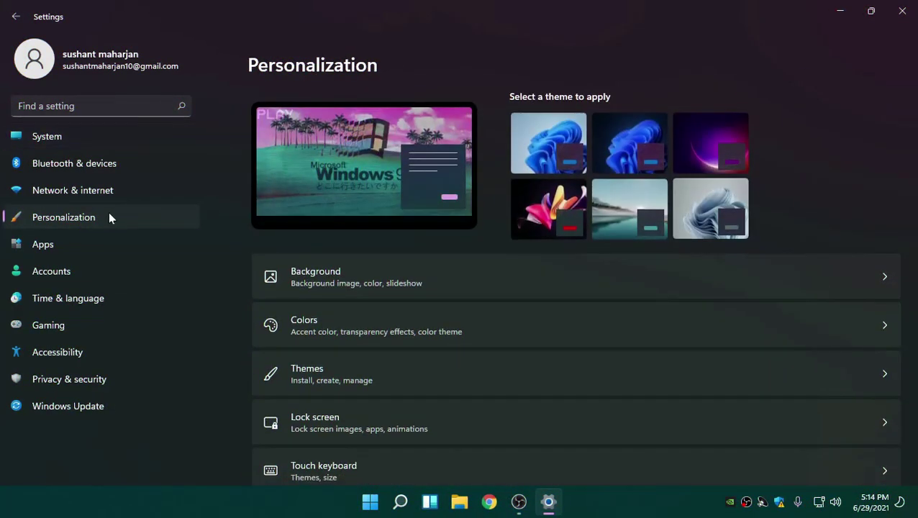
pyautogui.doubleClick(539, 16)
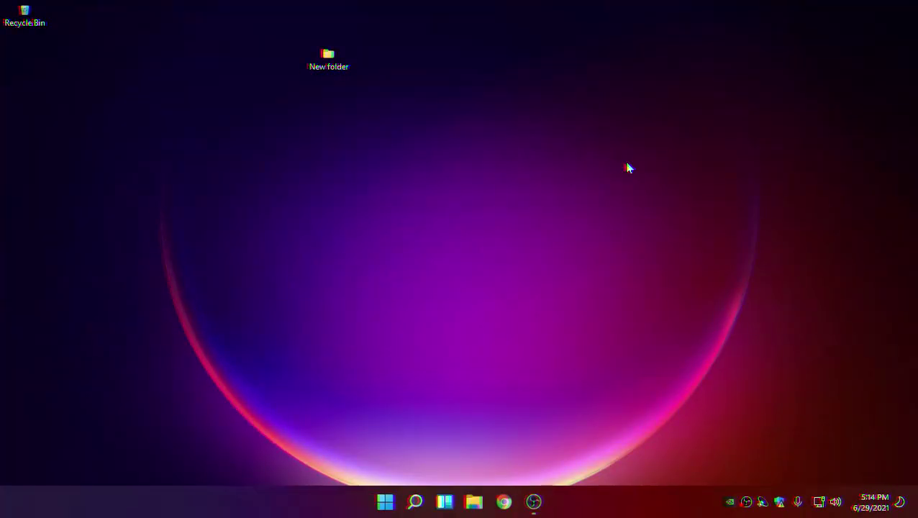
pyautogui.press('super')
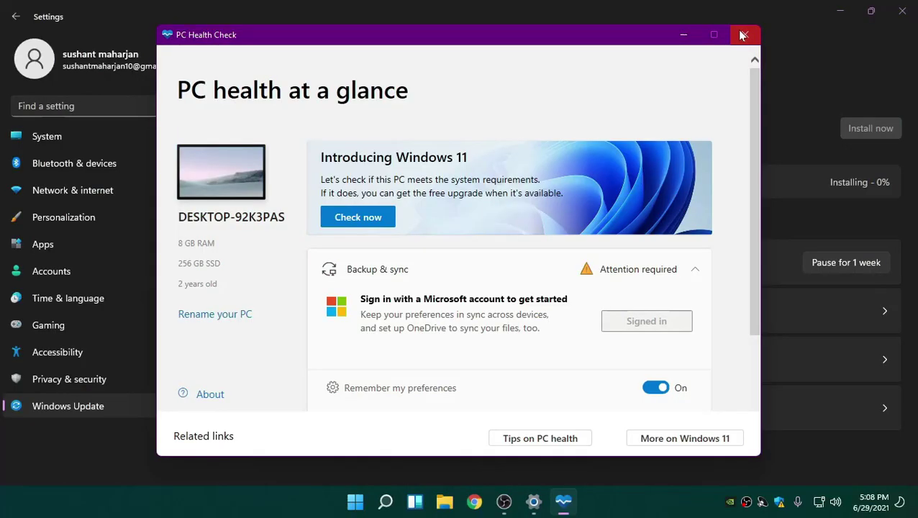
pyautogui.click(742, 34)
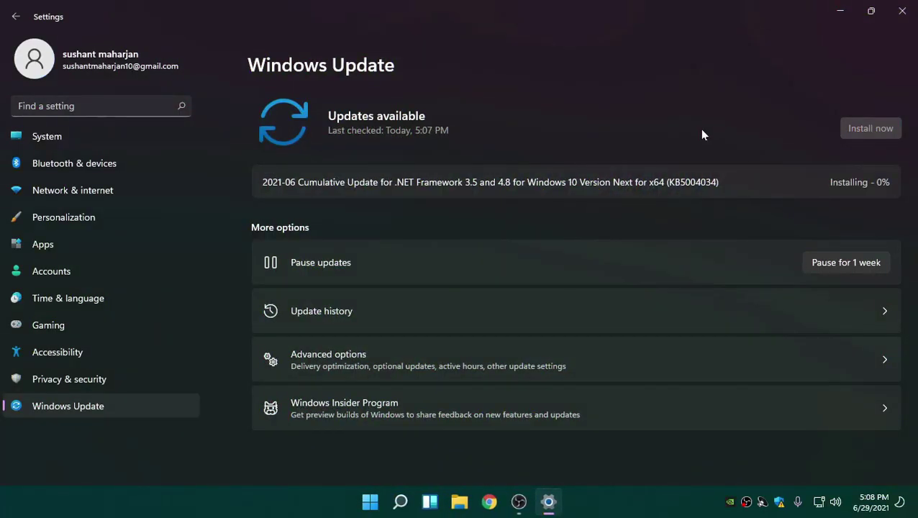